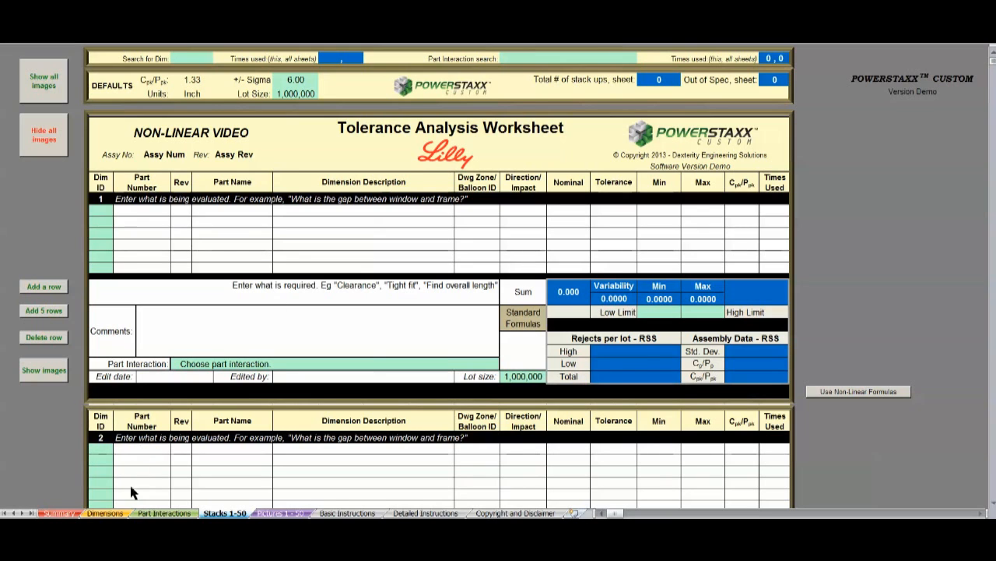
Step: Review the part dimensions on the Dimensions sheet and switch the first stack on Stacks 1-50 to non-linear formulas
{"action": "left_click", "coordinate": [120, 513]}
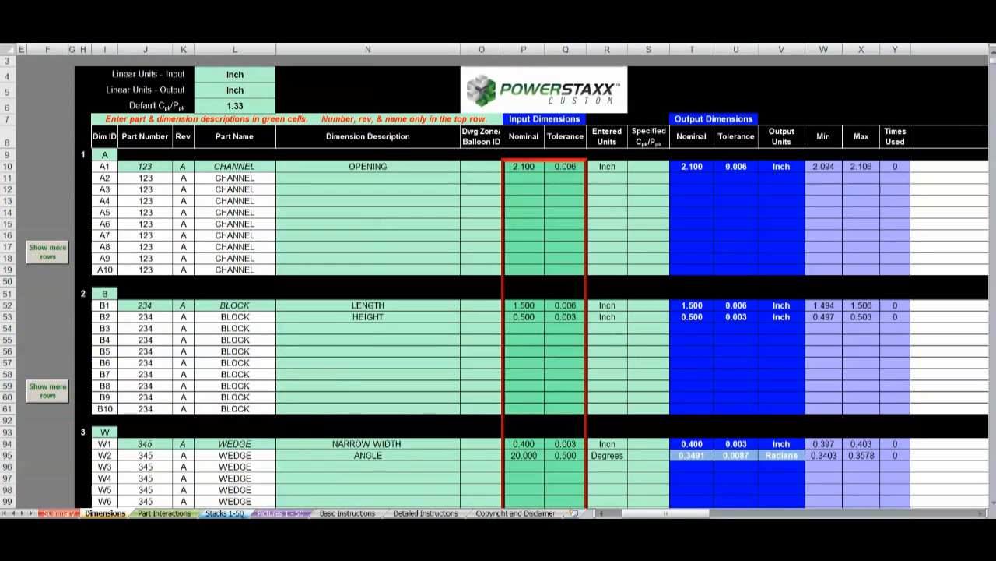
{"action": "left_click", "coordinate": [241, 513]}
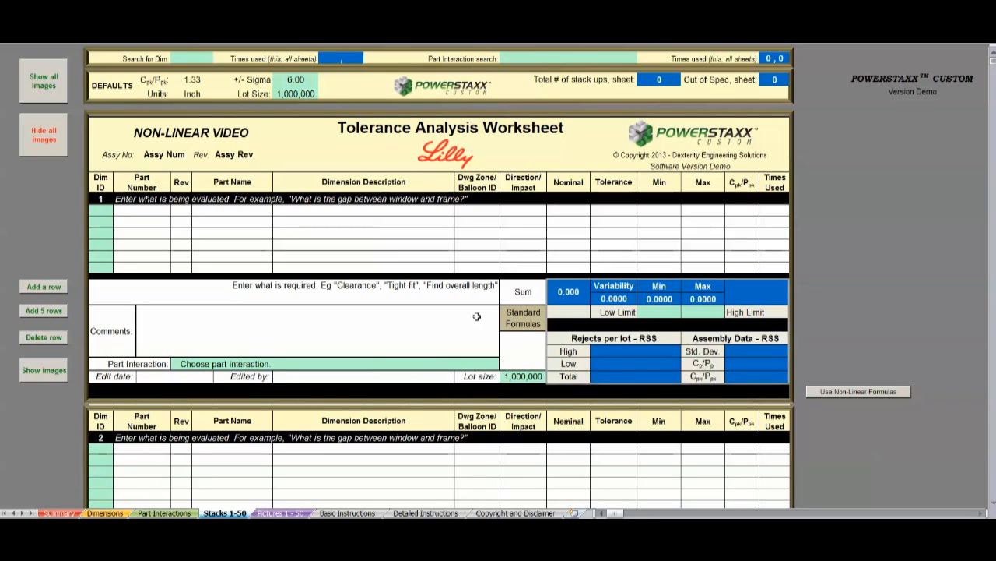
{"action": "left_click", "coordinate": [540, 316]}
{"action": "left_click", "coordinate": [904, 393]}
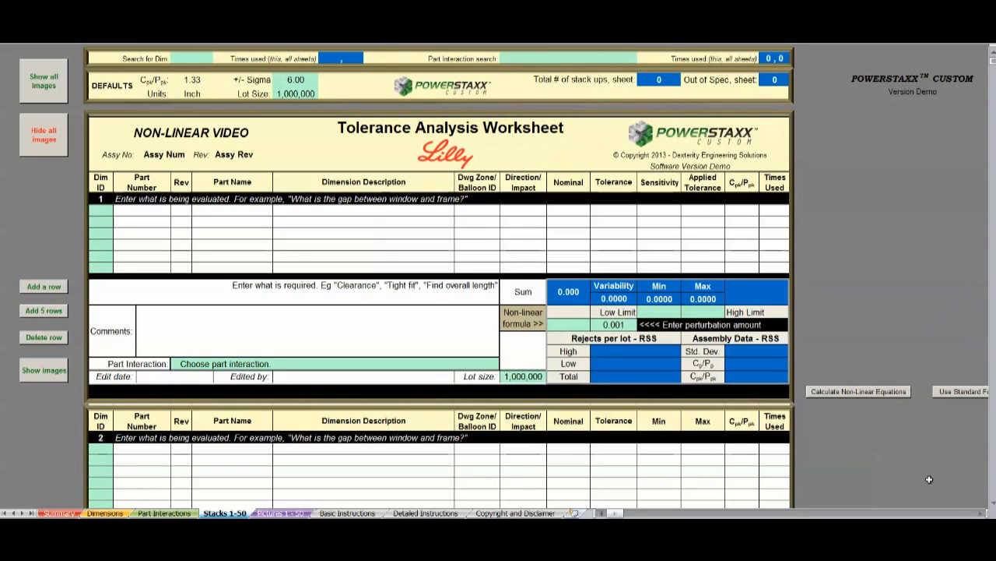
Step: Switch the first stack to standard formulas and back to non-linear formulas
{"action": "left_click", "coordinate": [981, 513]}
{"action": "left_click", "coordinate": [981, 513]}
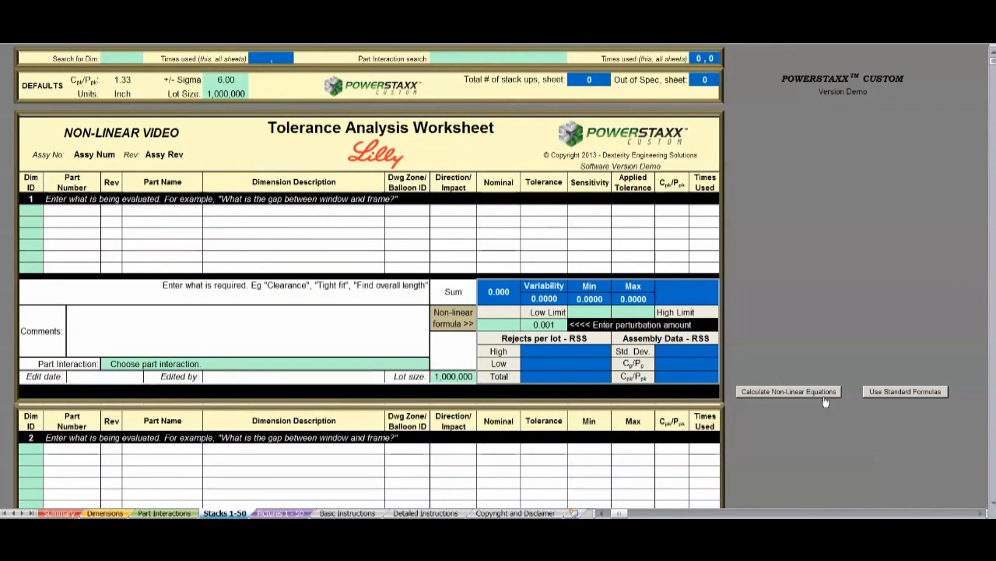
{"action": "left_click", "coordinate": [945, 391]}
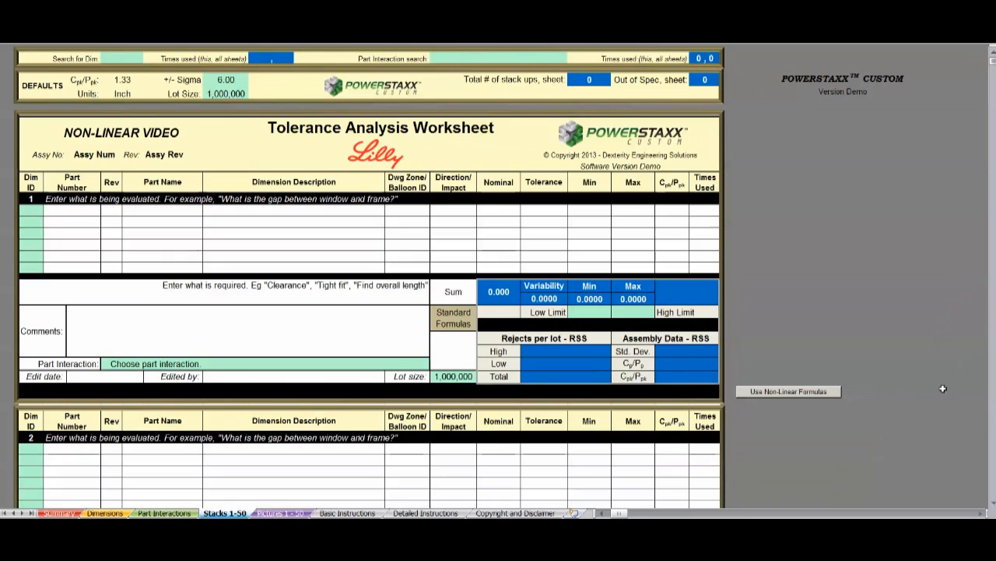
{"action": "left_click", "coordinate": [830, 396]}
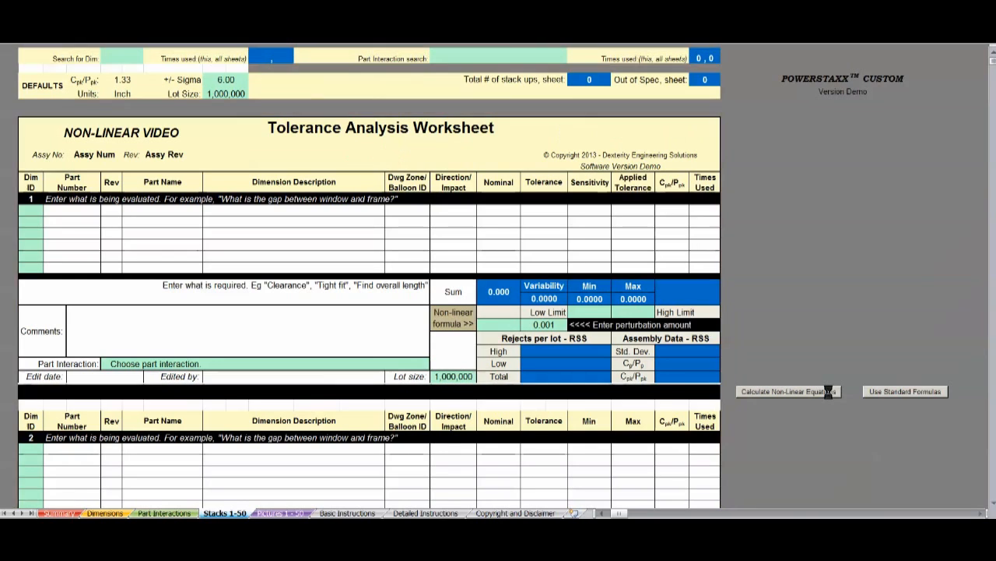
{"action": "left_click", "coordinate": [602, 513]}
{"action": "left_click", "coordinate": [601, 513]}
{"action": "left_click", "coordinate": [602, 513]}
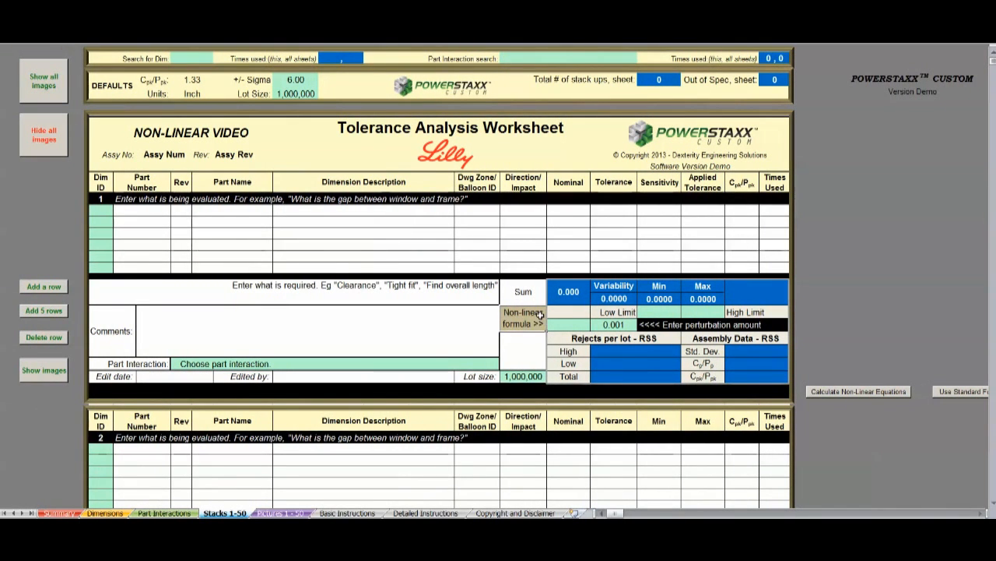
Step: Try a perturbation amount of 0.002 for the first stack's non-linear formula and undo the change
{"action": "left_click", "coordinate": [567, 325]}
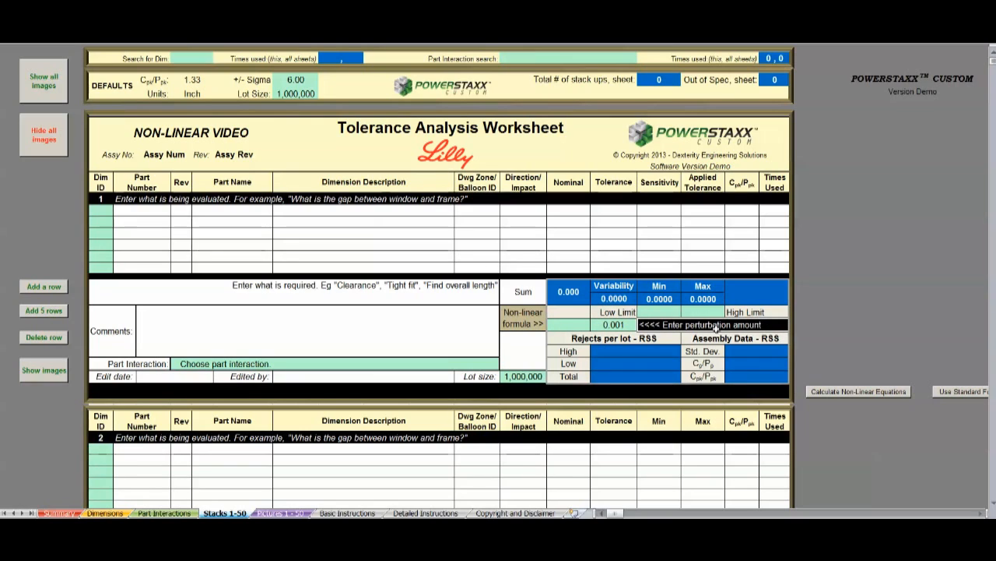
{"action": "left_click", "coordinate": [632, 325]}
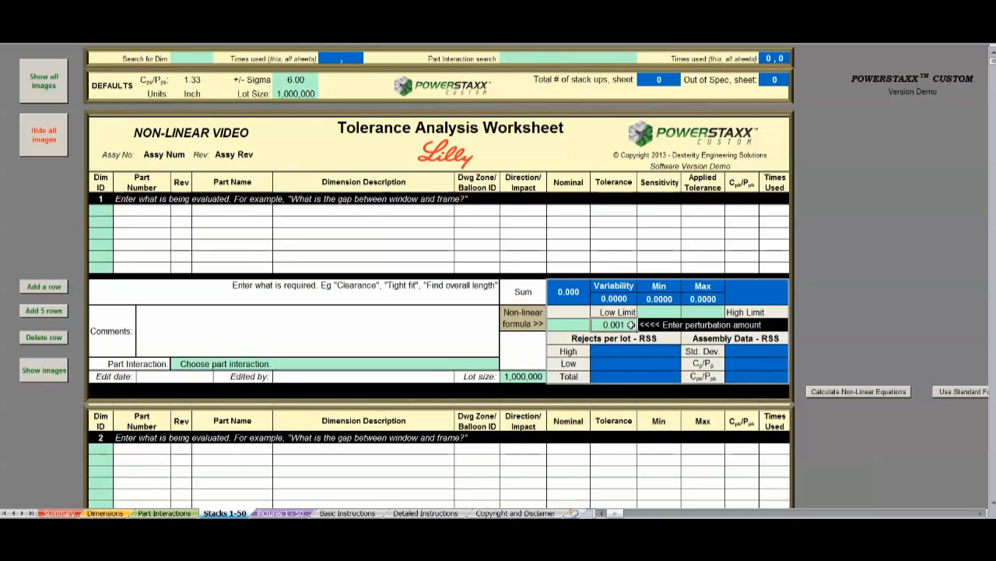
{"action": "type", "text": "0.002"}
{"action": "key", "text": "Return"}
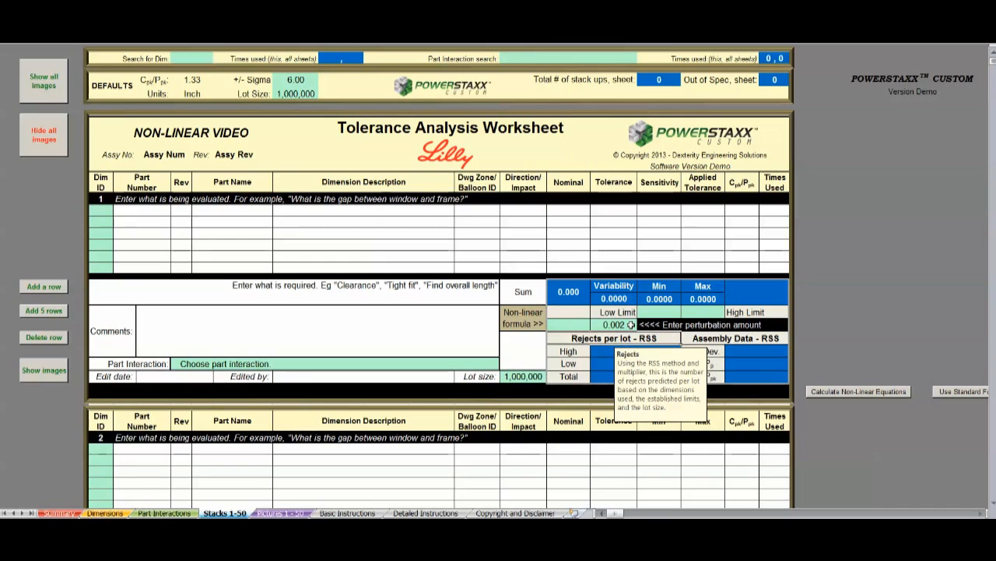
{"action": "key", "text": "ctrl+z"}
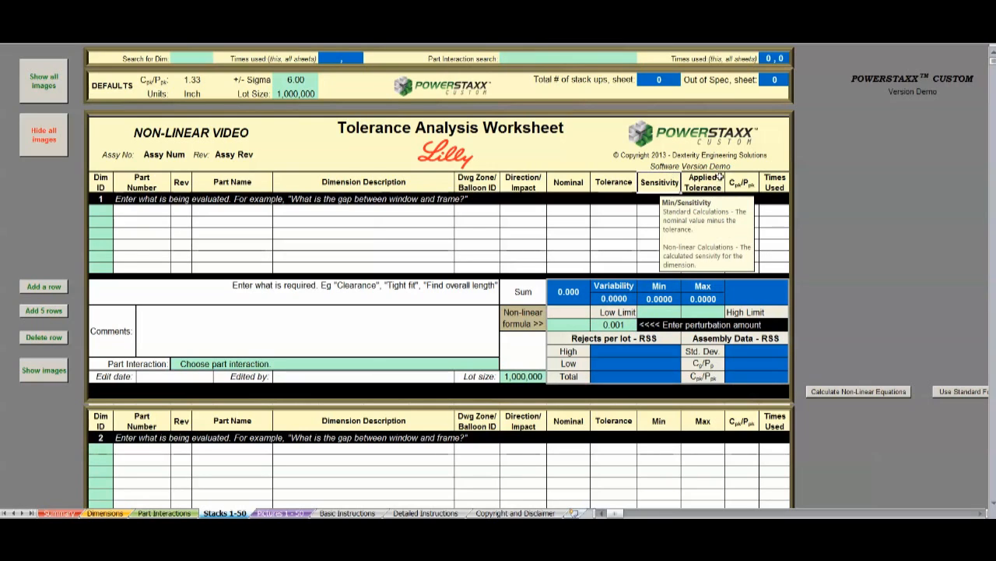
Step: Examine the notes on the Sensitivity and Applied Tolerance columns and the first stack's Variability cell
{"action": "mouse_move", "coordinate": [720, 178]}
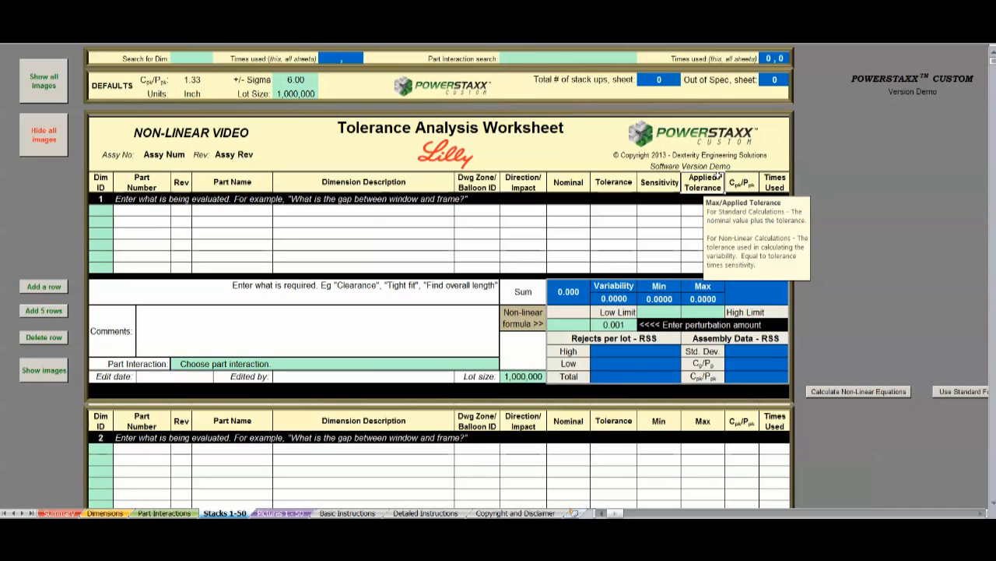
{"action": "mouse_move", "coordinate": [662, 176]}
{"action": "left_click", "coordinate": [603, 297]}
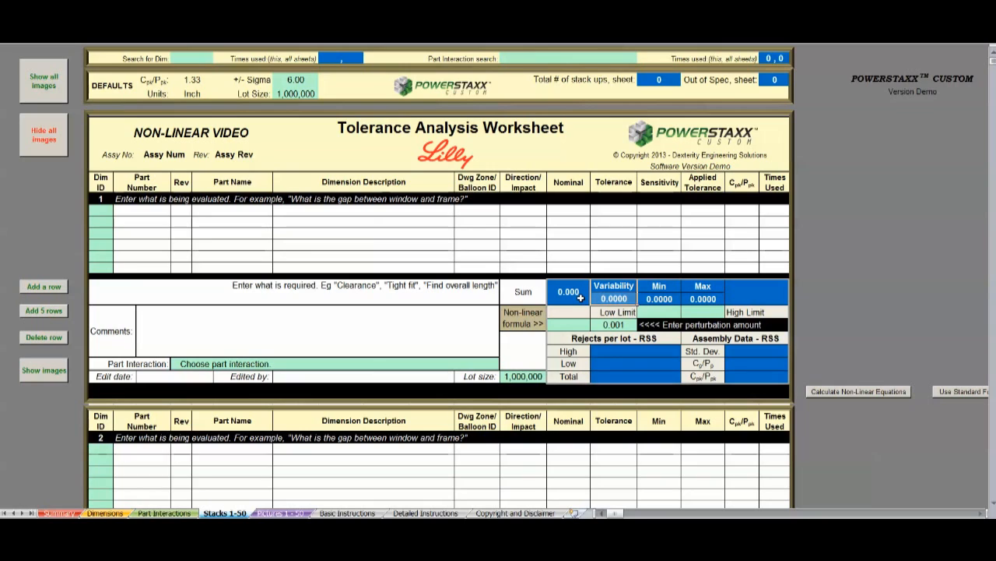
Step: Show the first stack's images and bring its gap diagram into view below the worksheet
{"action": "left_click", "coordinate": [51, 371]}
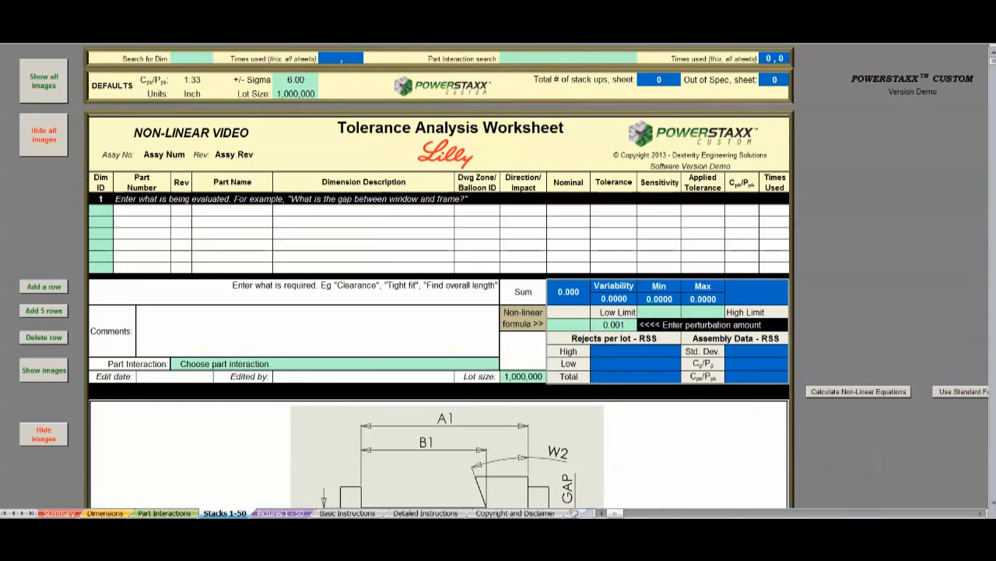
{"action": "left_click", "coordinate": [992, 505]}
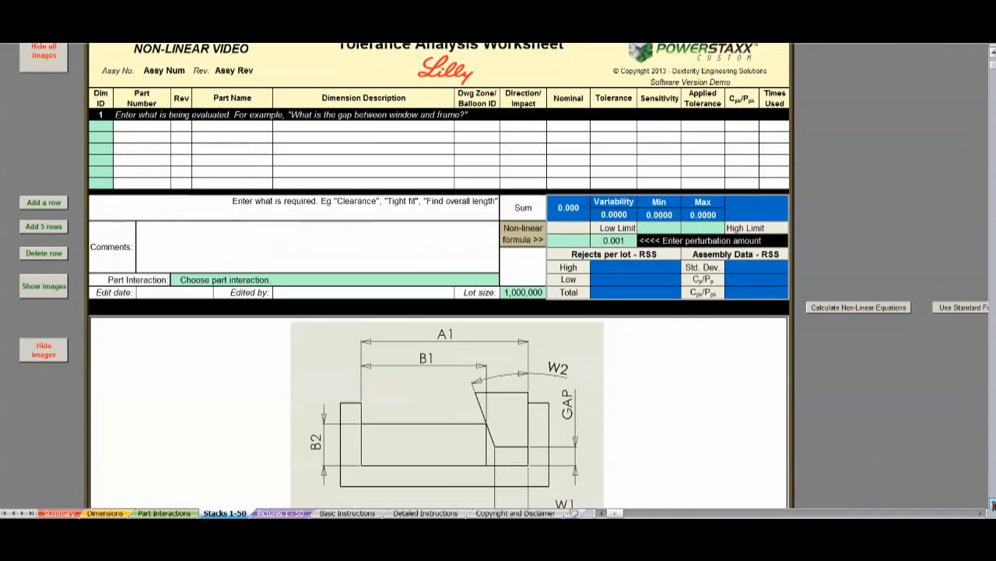
{"action": "left_click", "coordinate": [993, 504]}
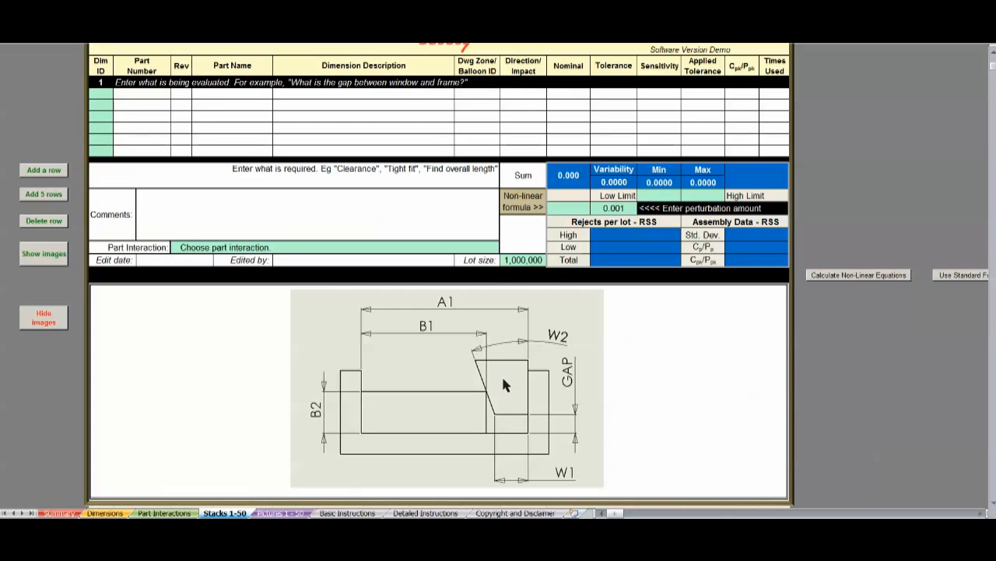
Step: Enter dimension IDs B2, A1, B1, W1 and W2 in the first stack and check their Direction/Impact entries
{"action": "left_click", "coordinate": [102, 95]}
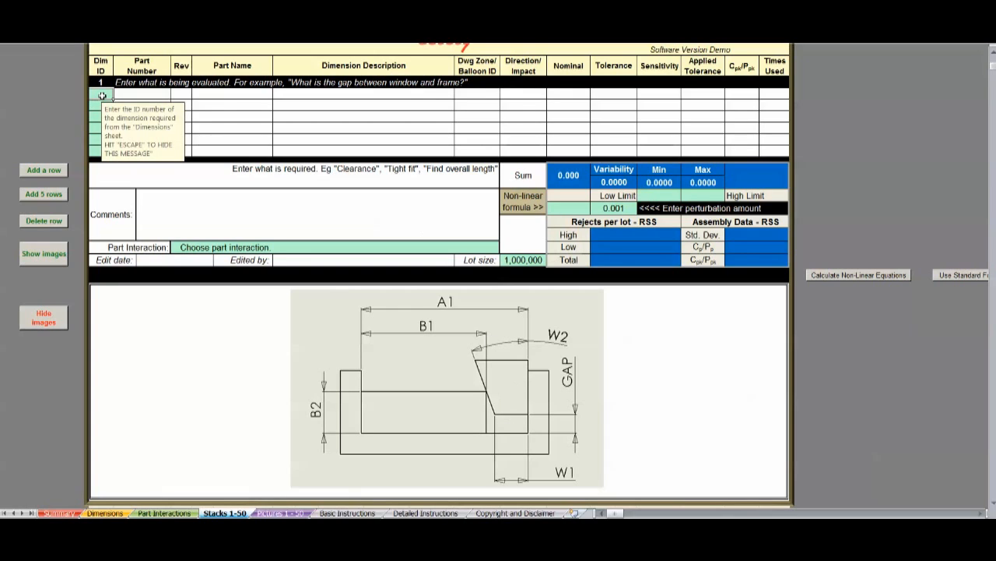
{"action": "type", "text": "B2"}
{"action": "key", "text": "Return"}
{"action": "type", "text": "A1"}
{"action": "key", "text": "Return"}
{"action": "type", "text": "B2"}
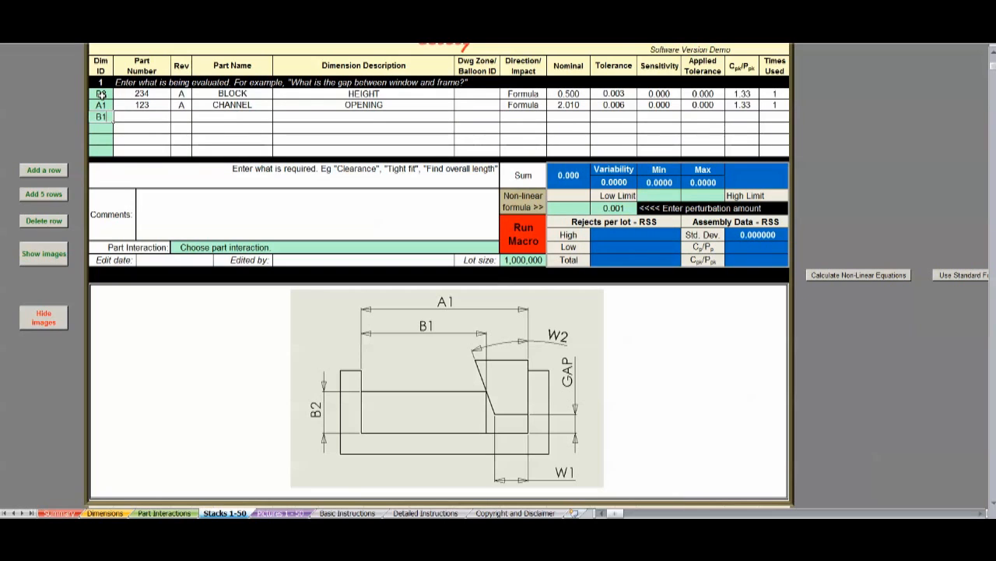
{"action": "key", "text": "Return"}
{"action": "type", "text": "W1"}
{"action": "key", "text": "Return"}
{"action": "type", "text": "W2"}
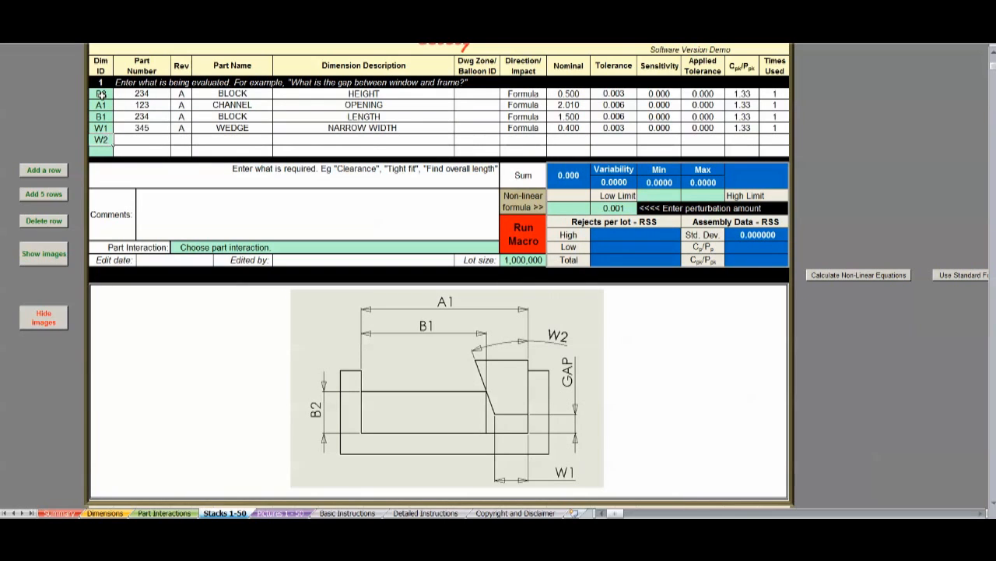
{"action": "key", "text": "Return"}
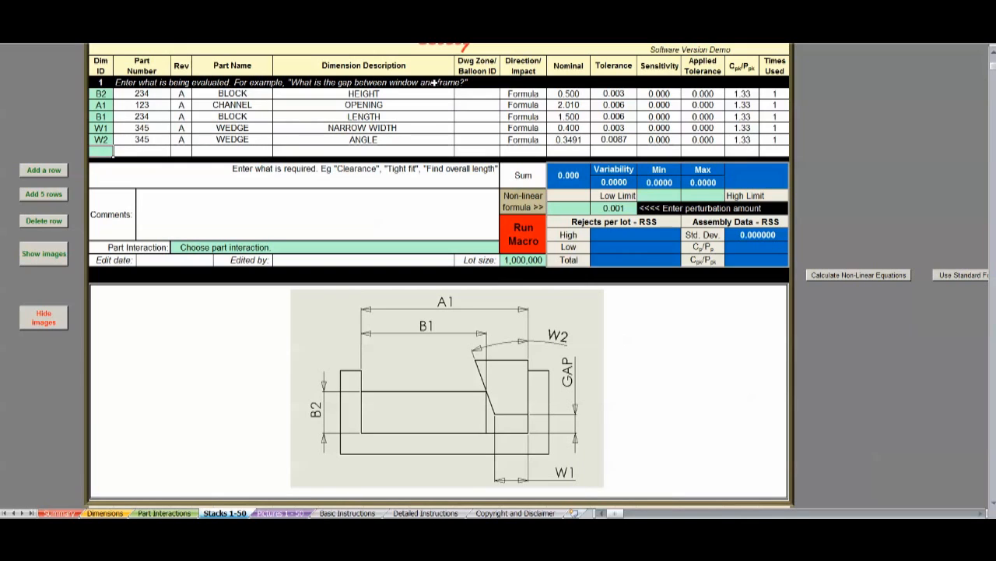
{"action": "mouse_move", "coordinate": [538, 68]}
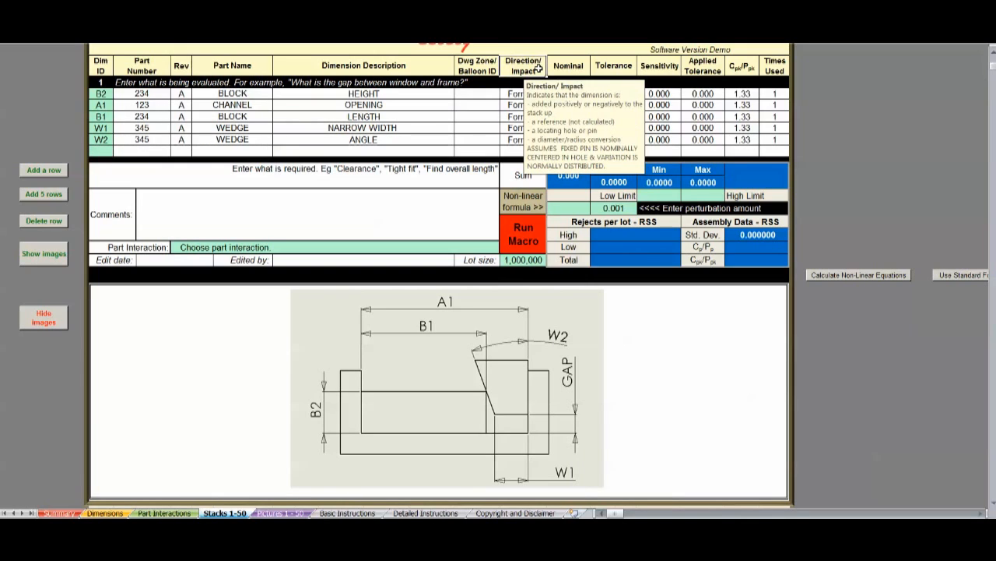
{"action": "left_click_drag", "start_coordinate": [516, 93], "coordinate": [517, 147]}
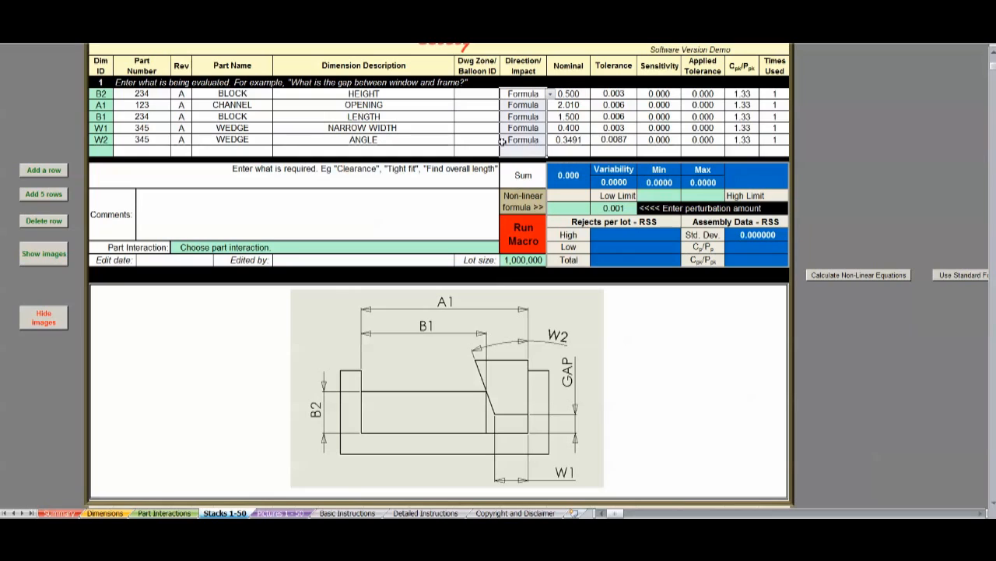
Step: Write "GAP = B2 - ( A1 - B1 - W1 ) / TAN (W2)" in the first stack's comments
{"action": "left_click", "coordinate": [321, 216]}
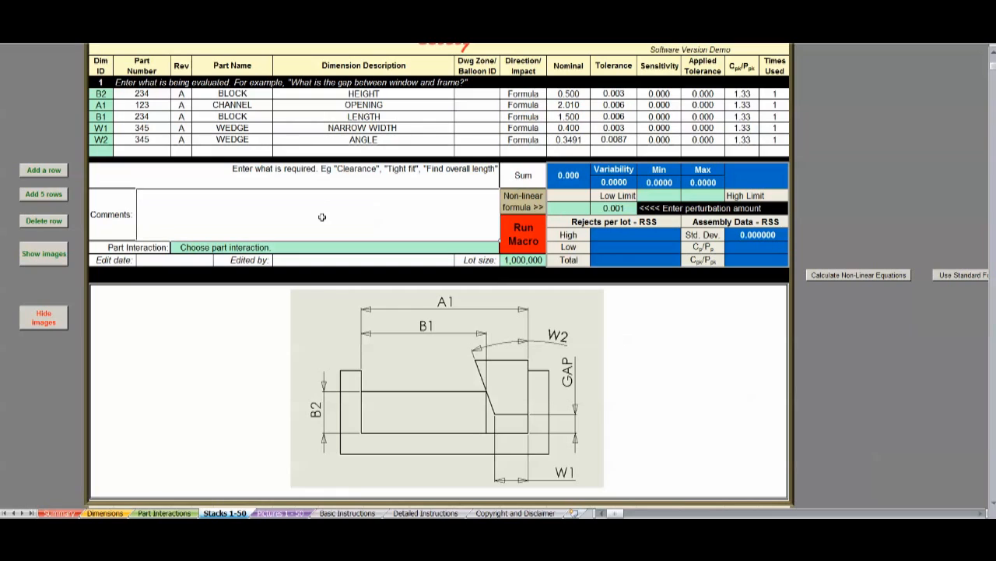
{"action": "type", "text": "GAP"}
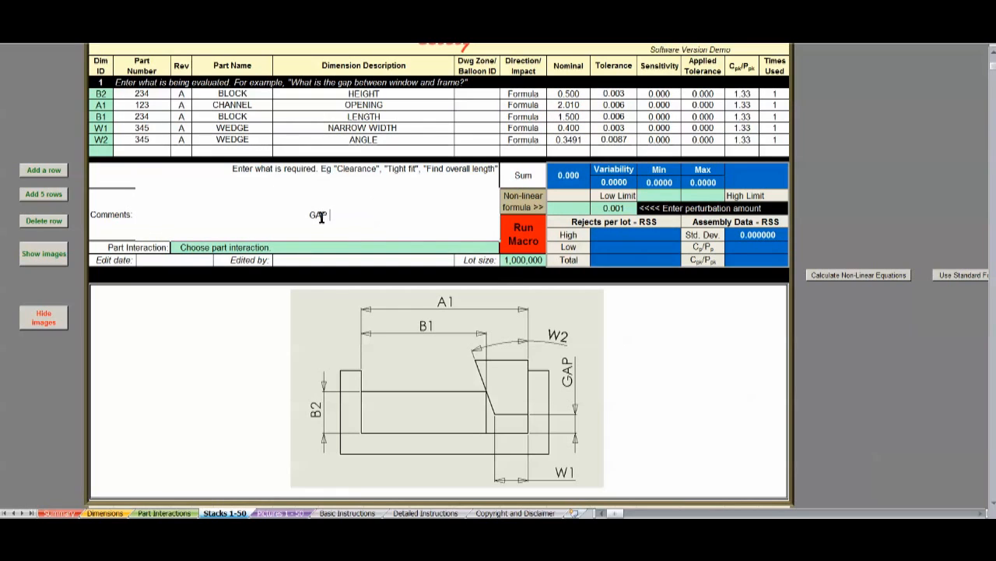
{"action": "type", "text": " = B2 - ( A1 - B1 - W1 ) / TAN (W2)"}
{"action": "key", "text": "Return"}
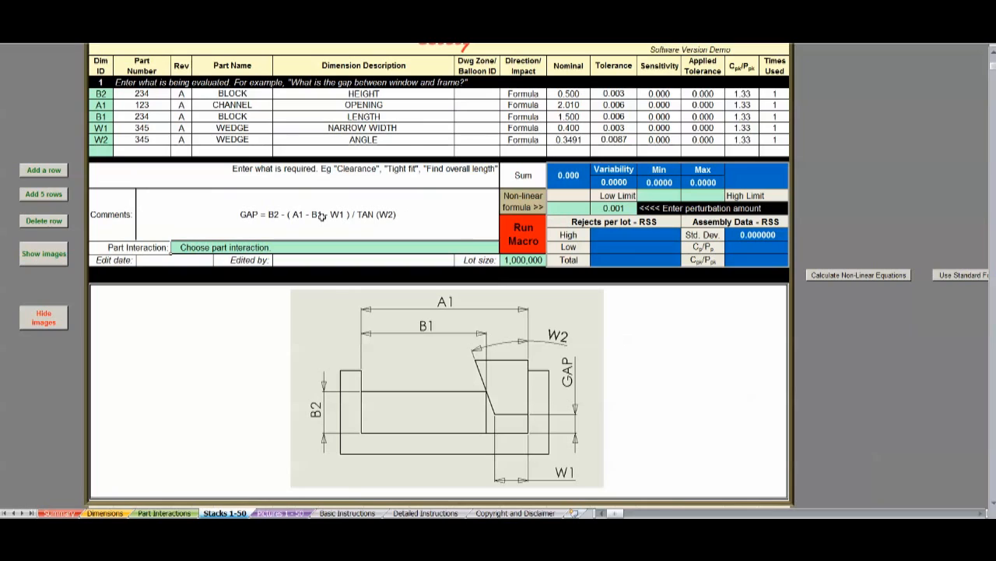
Step: Enter the non-linear gap formula =V26-(V27-V28-V29)/TAN(V30) for the first stack, referencing the nominal values
{"action": "left_click", "coordinate": [576, 208]}
{"action": "type", "text": "="}
{"action": "left_click", "coordinate": [580, 93]}
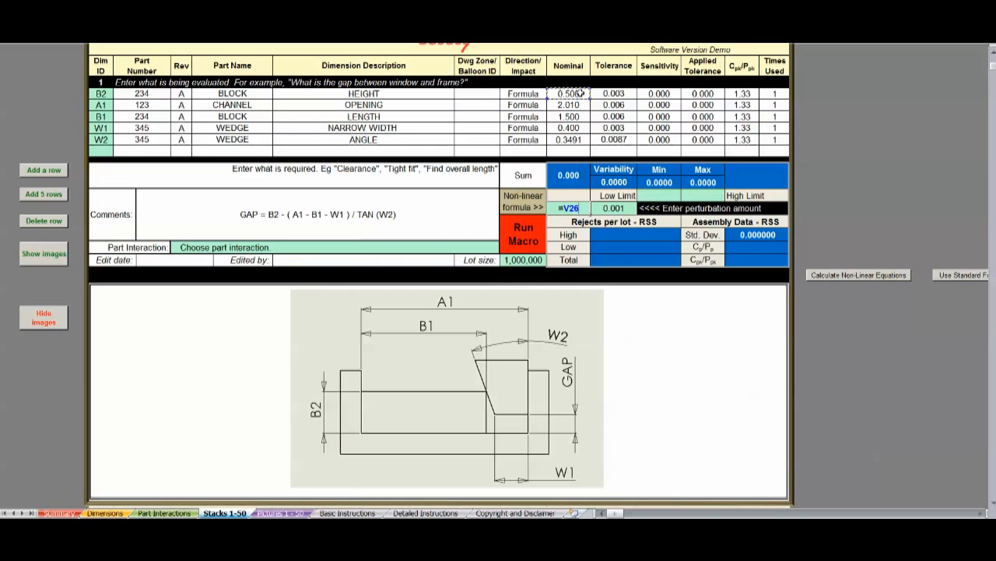
{"action": "type", "text": "-("}
{"action": "left_click", "coordinate": [581, 105]}
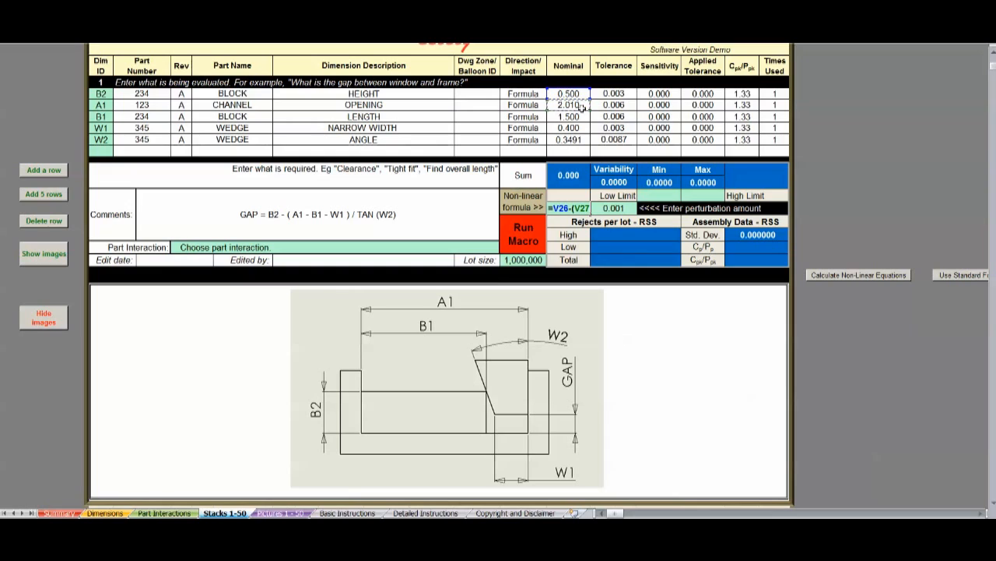
{"action": "type", "text": "-"}
{"action": "left_click", "coordinate": [581, 115]}
{"action": "type", "text": "-"}
{"action": "left_click", "coordinate": [581, 127]}
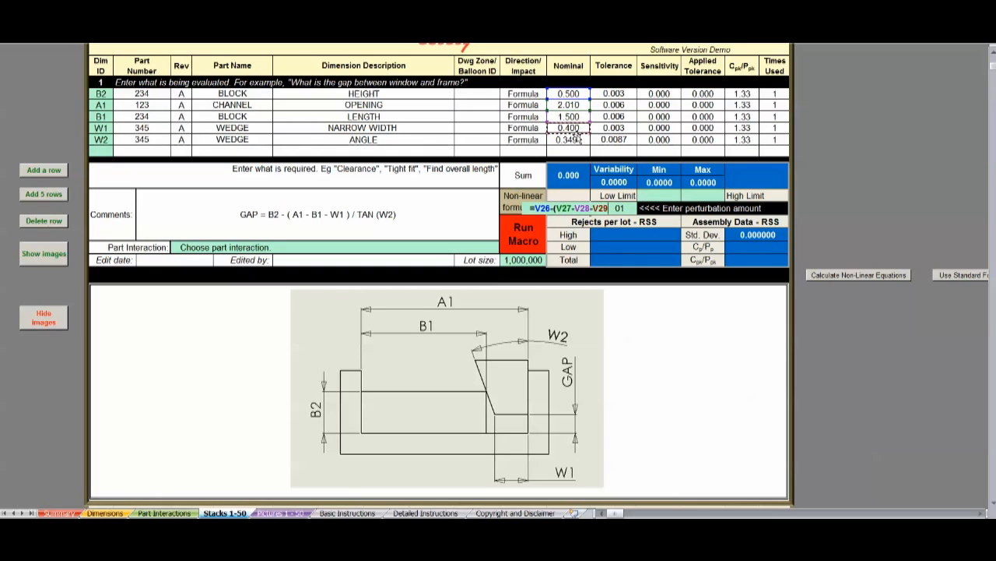
{"action": "type", "text": ")"}
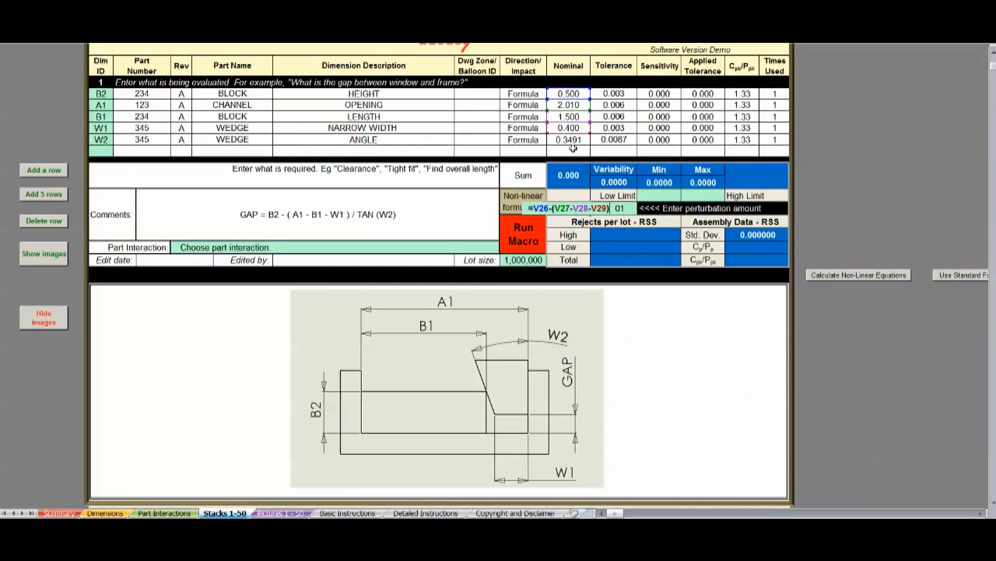
{"action": "type", "text": "/TAN("}
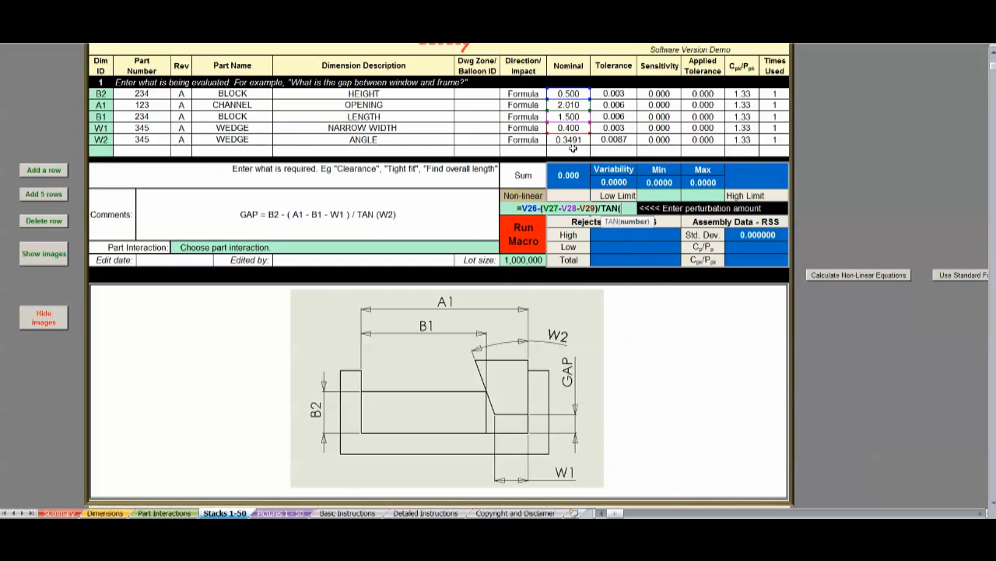
{"action": "left_click", "coordinate": [573, 140]}
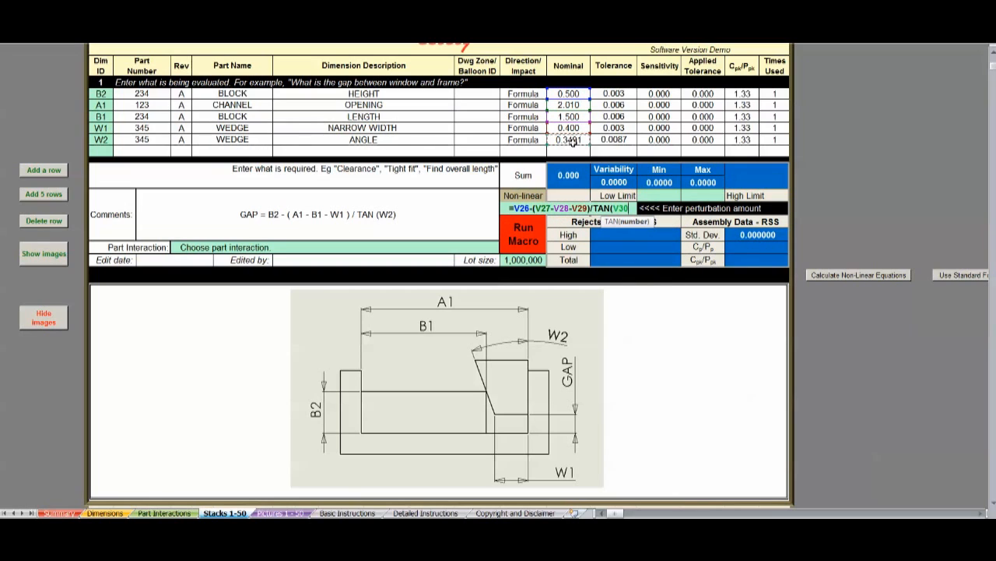
{"action": "type", "text": ")"}
{"action": "key", "text": "Return"}
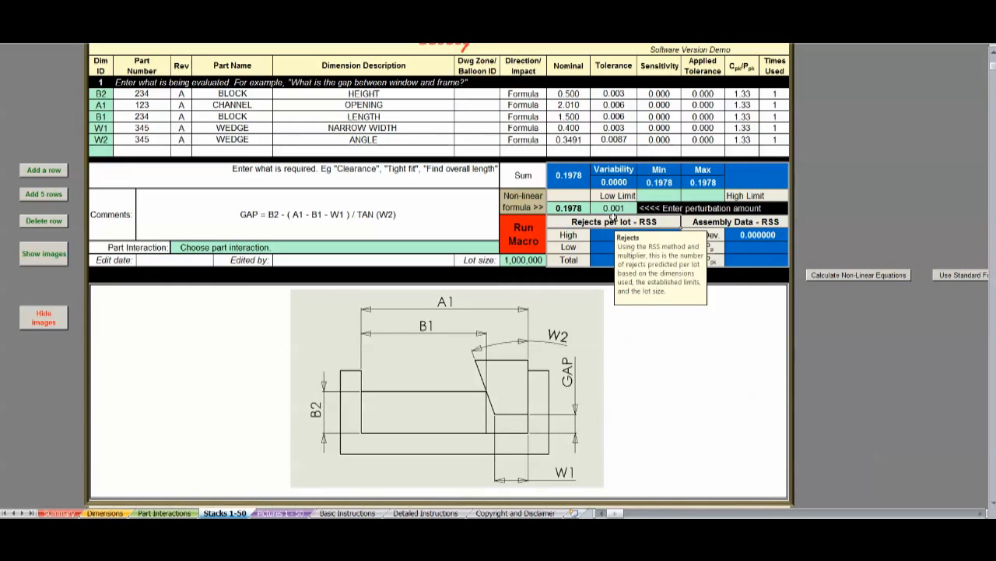
Step: Check the Variability, Sensitivity and Applied Tolerance cells and calculate the first stack's non-linear equations
{"action": "left_click", "coordinate": [615, 182]}
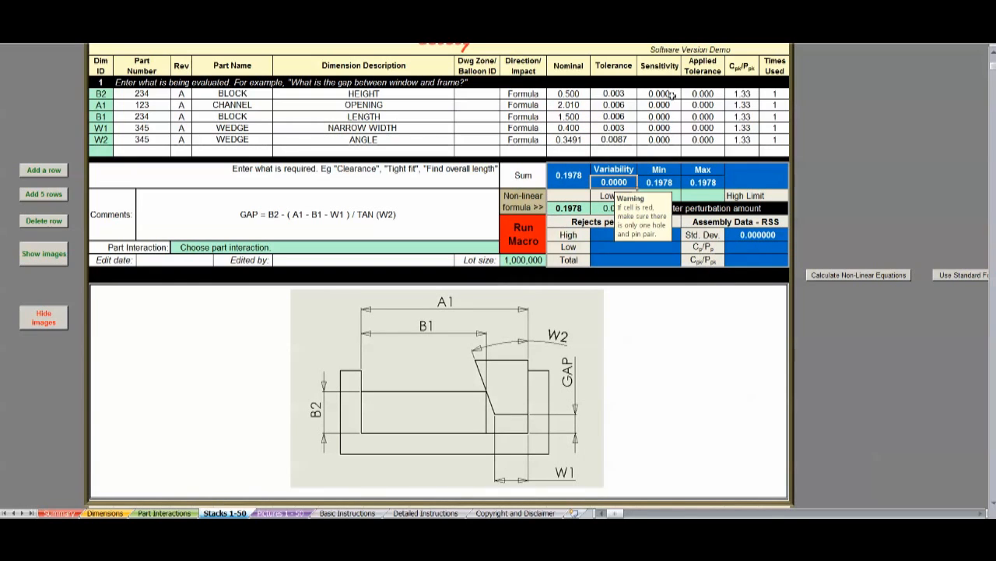
{"action": "left_click_drag", "start_coordinate": [662, 93], "coordinate": [702, 141]}
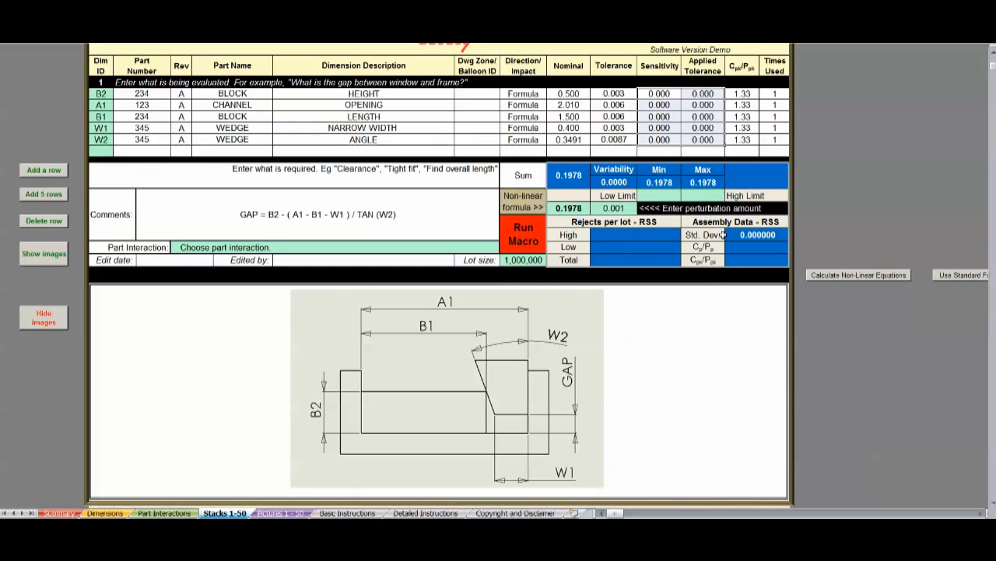
{"action": "left_click", "coordinate": [866, 276]}
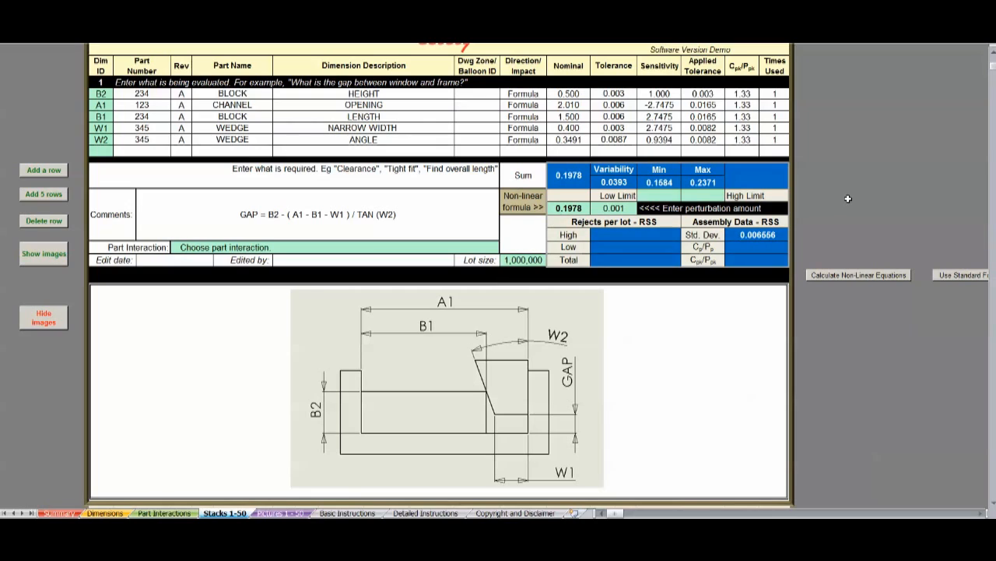
Step: Examine the first stack's Sensitivity, Tolerance and Applied Tolerance values, comparing A1 and B1 and covering all five dimensions
{"action": "left_click", "coordinate": [670, 104]}
{"action": "left_click", "coordinate": [671, 116]}
{"action": "left_click", "coordinate": [722, 104]}
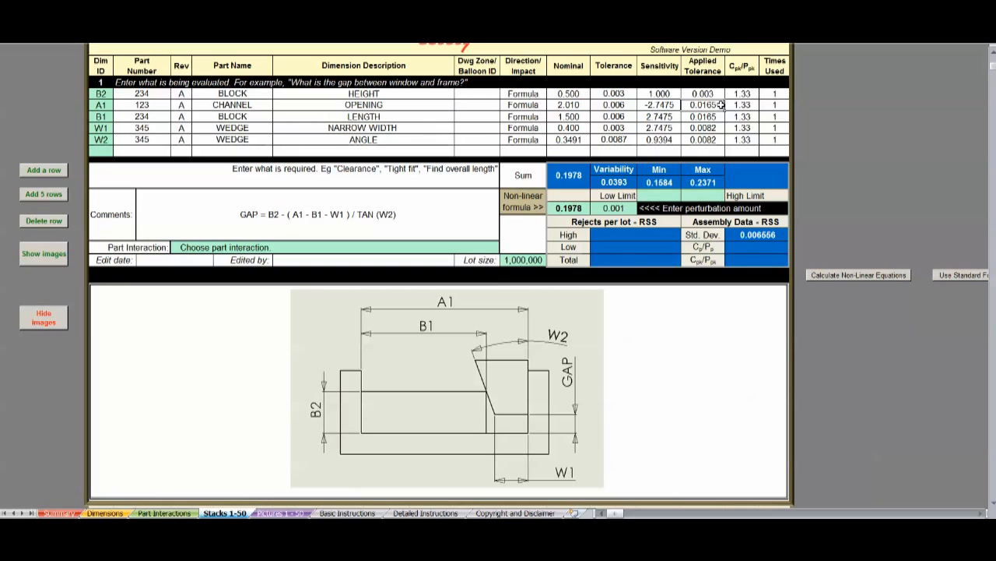
{"action": "left_click", "coordinate": [632, 105]}
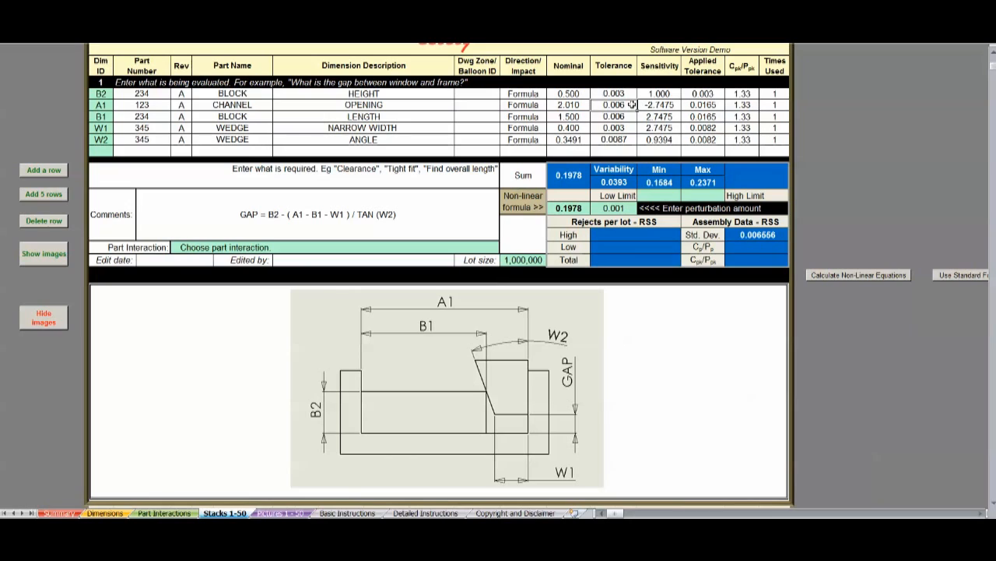
{"action": "left_click", "coordinate": [674, 105]}
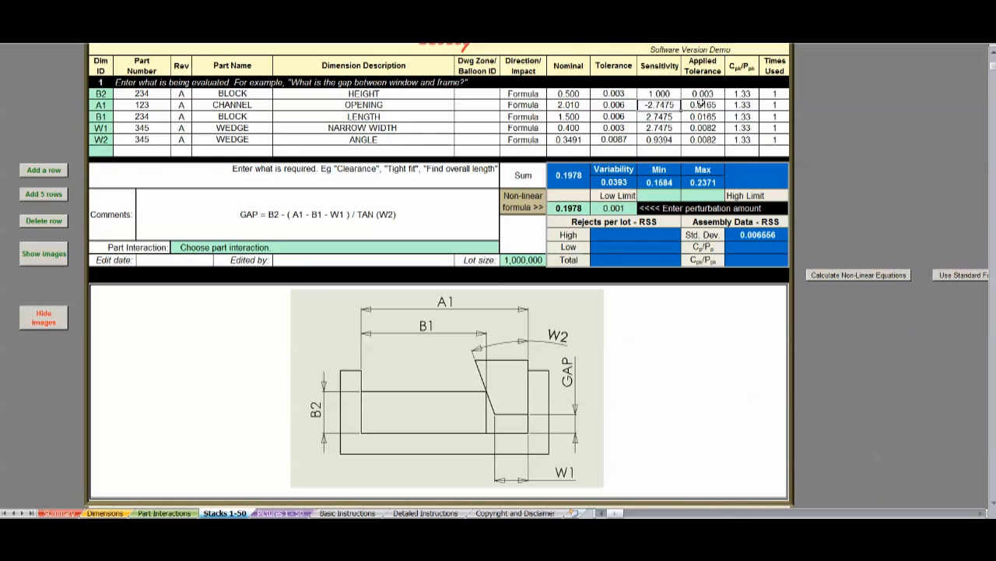
{"action": "left_click_drag", "start_coordinate": [702, 94], "coordinate": [704, 140]}
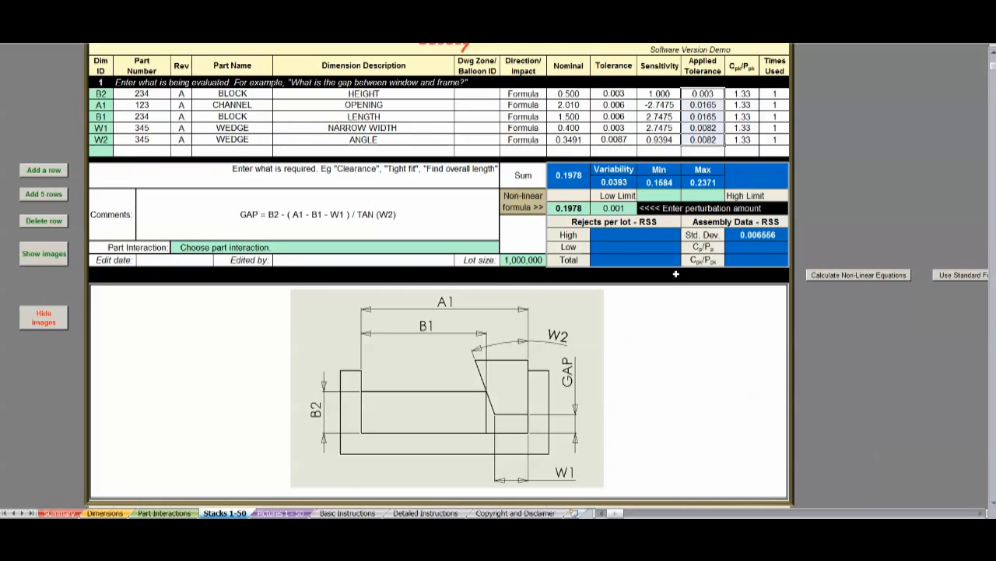
Step: Set the channel opening A1's nominal to 2 in the Dimensions sheet and check the first stack's recalculation status
{"action": "left_click", "coordinate": [552, 105]}
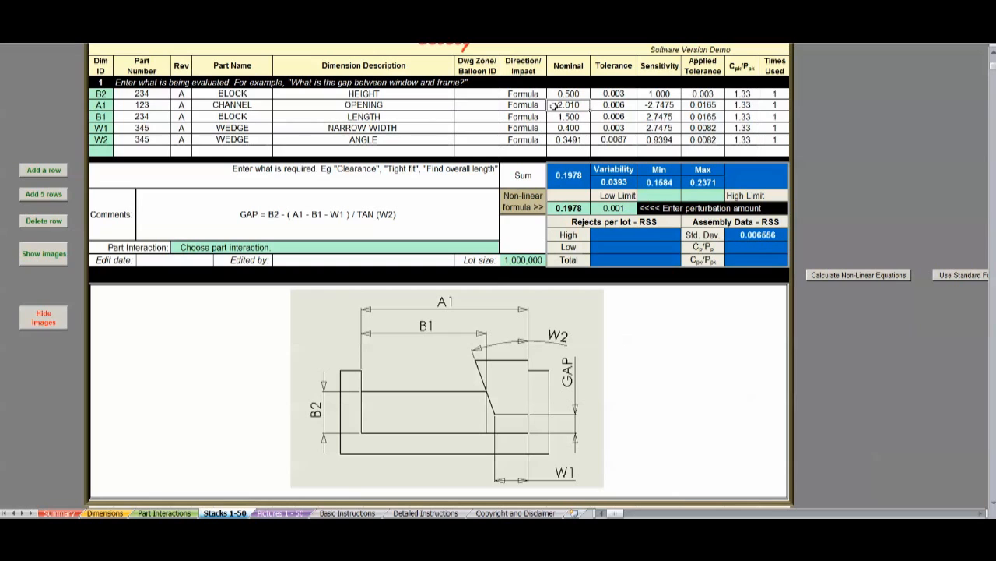
{"action": "left_click", "coordinate": [116, 514]}
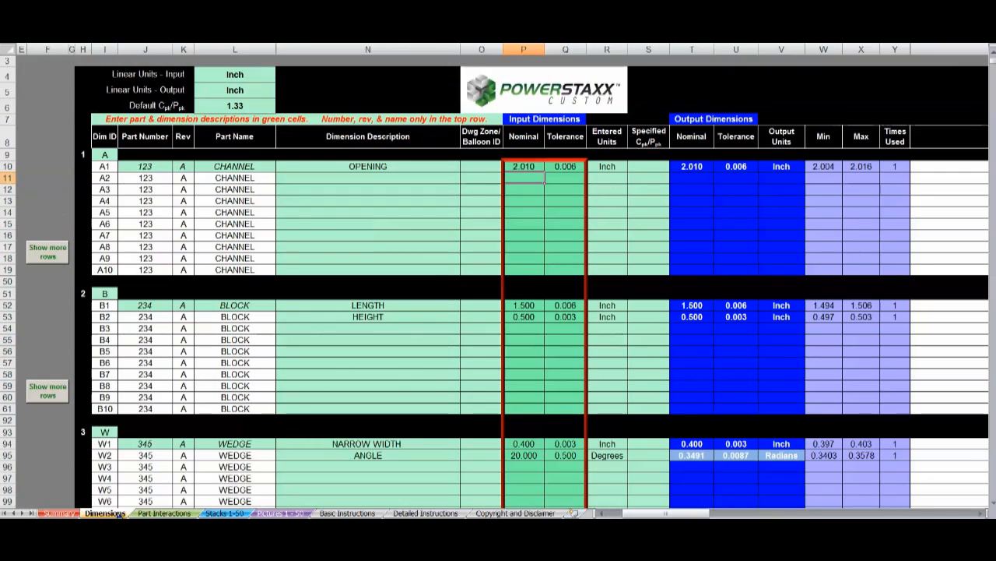
{"action": "left_click", "coordinate": [527, 167]}
{"action": "type", "text": "2"}
{"action": "key", "text": "Return"}
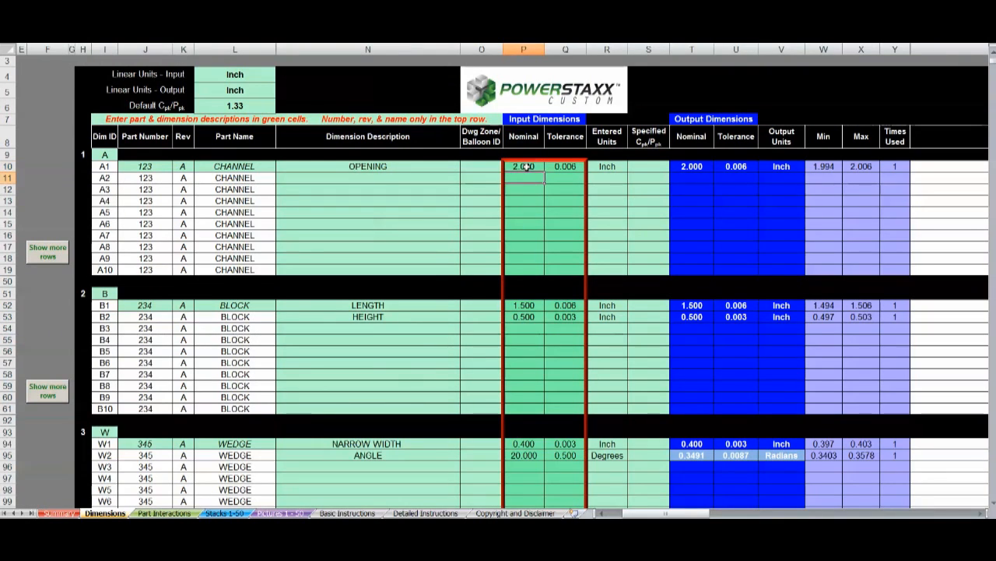
{"action": "left_click", "coordinate": [234, 510]}
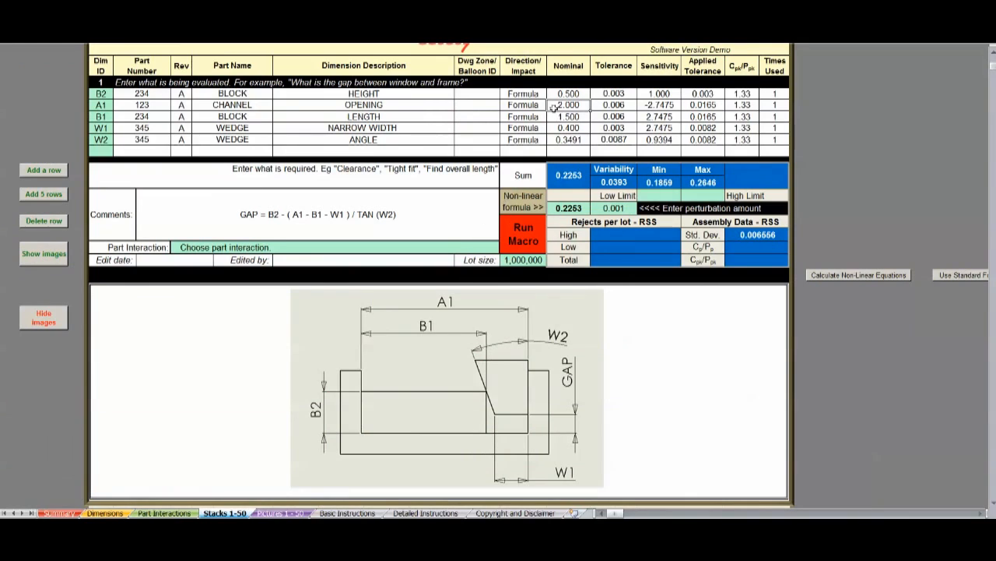
{"action": "left_click", "coordinate": [532, 229]}
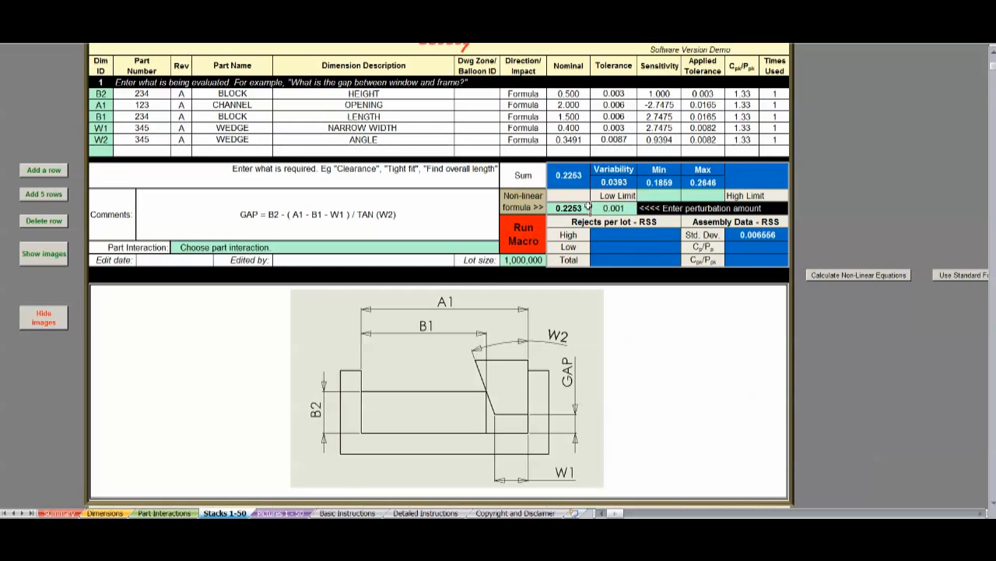
Step: Describe the first stack's evaluation as "What is the gap between the wedge and the base of the channel"
{"action": "left_click", "coordinate": [375, 85]}
{"action": "type", "text": "What is"}
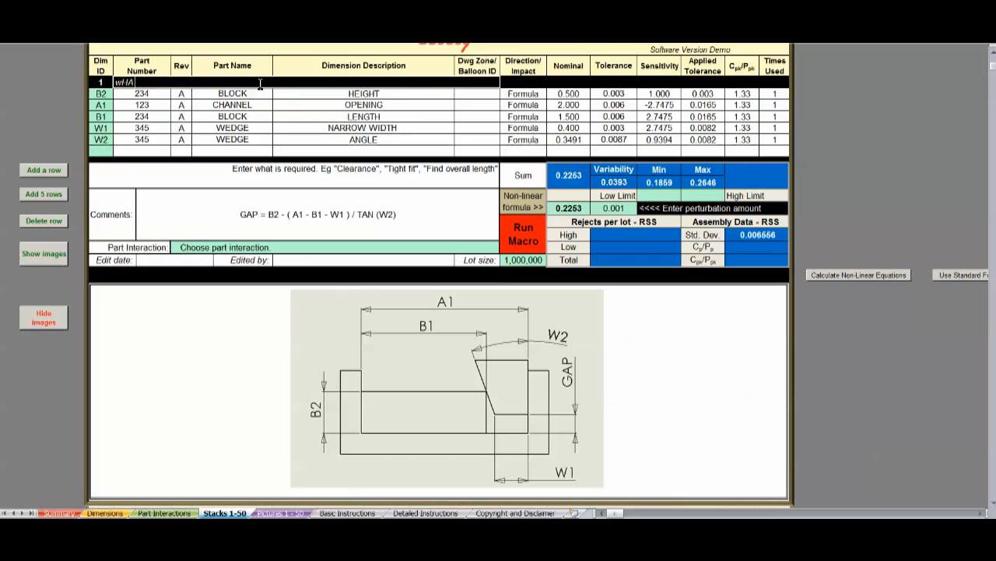
{"action": "type", "text": " the gap between the wedge and th"}
{"action": "key", "text": "BackSpace"}
{"action": "key", "text": "BackSpace"}
{"action": "type", "text": "he base of the channel"}
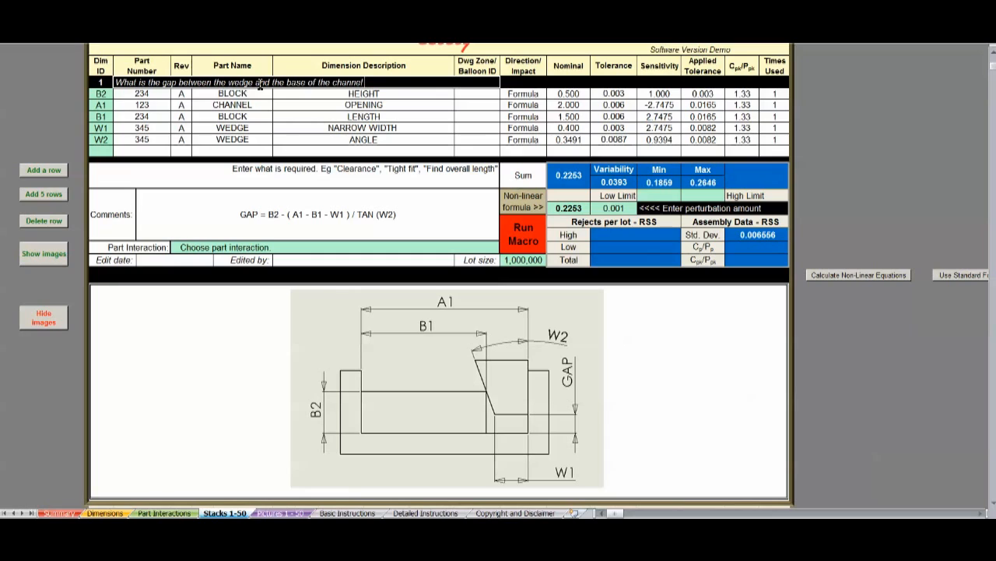
{"action": "key", "text": "Return"}
Step: Enter "Clearance" as the first stack's requirement and set its Low Limit to 0
{"action": "left_click", "coordinate": [359, 171]}
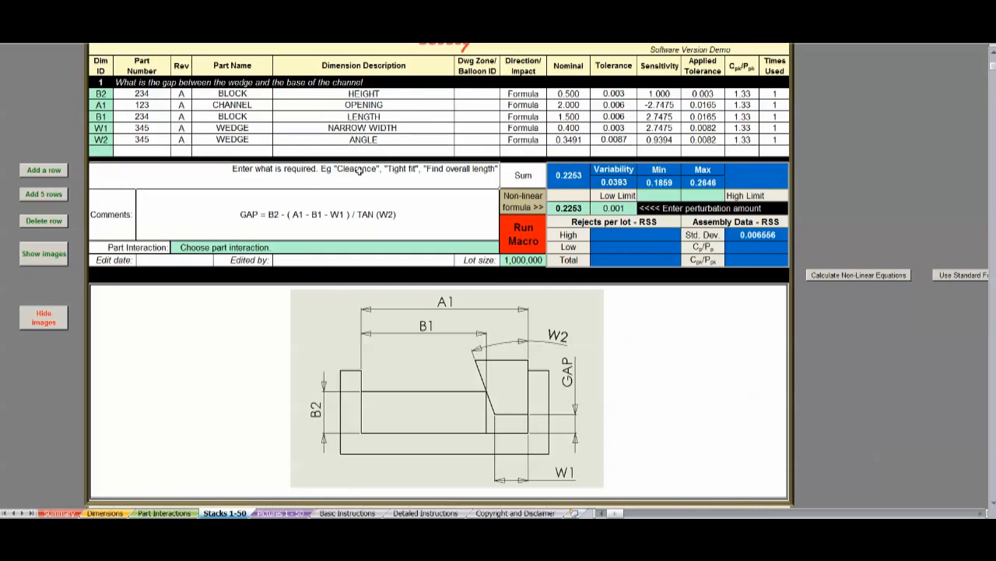
{"action": "type", "text": "Clearance"}
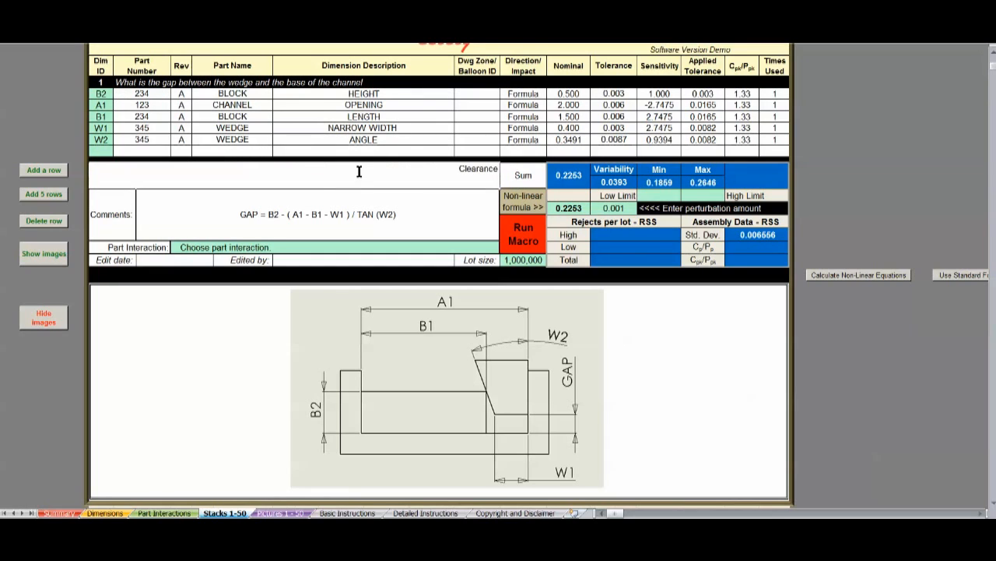
{"action": "key", "text": "Return"}
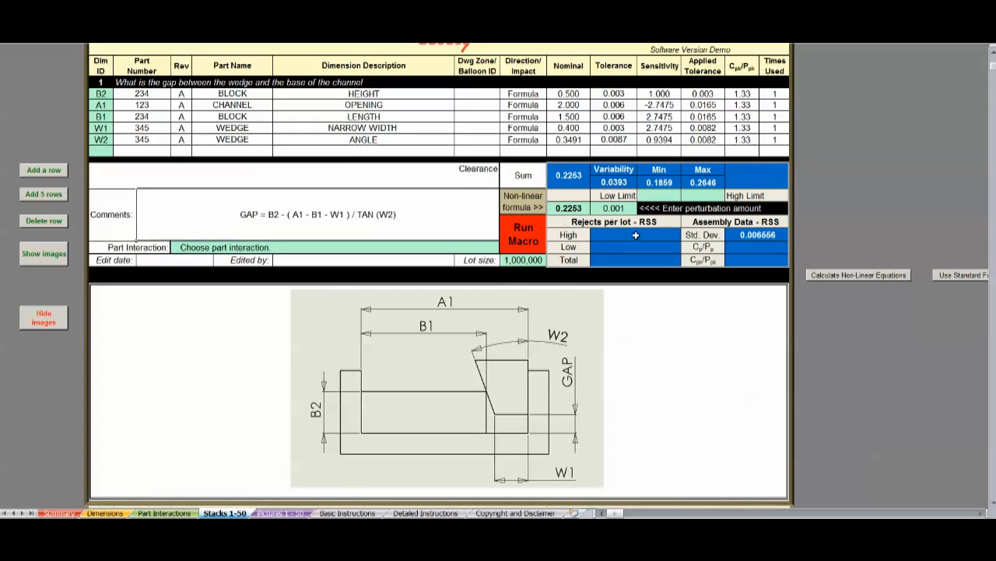
{"action": "left_click", "coordinate": [657, 195]}
{"action": "type", "text": "0"}
{"action": "key", "text": "Return"}
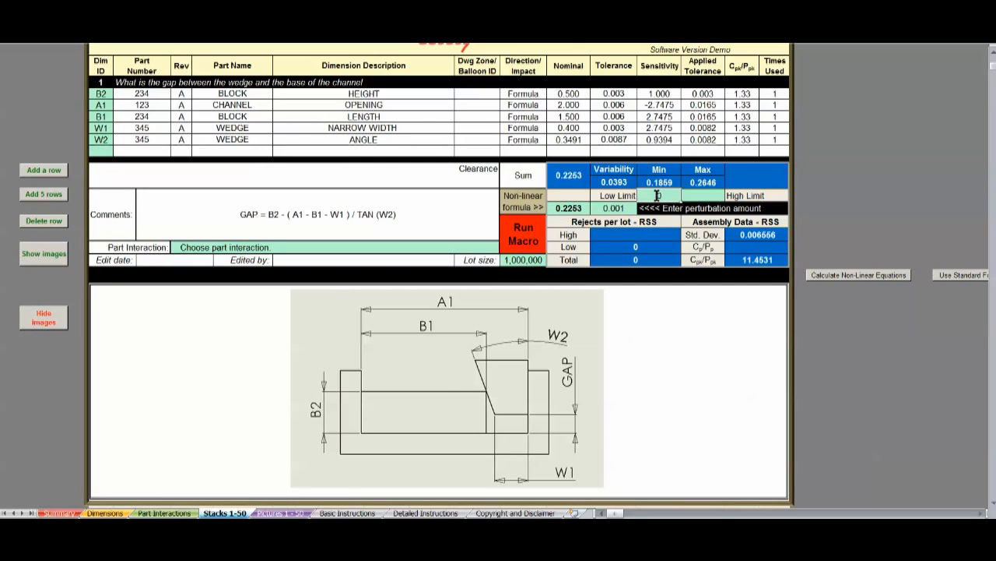